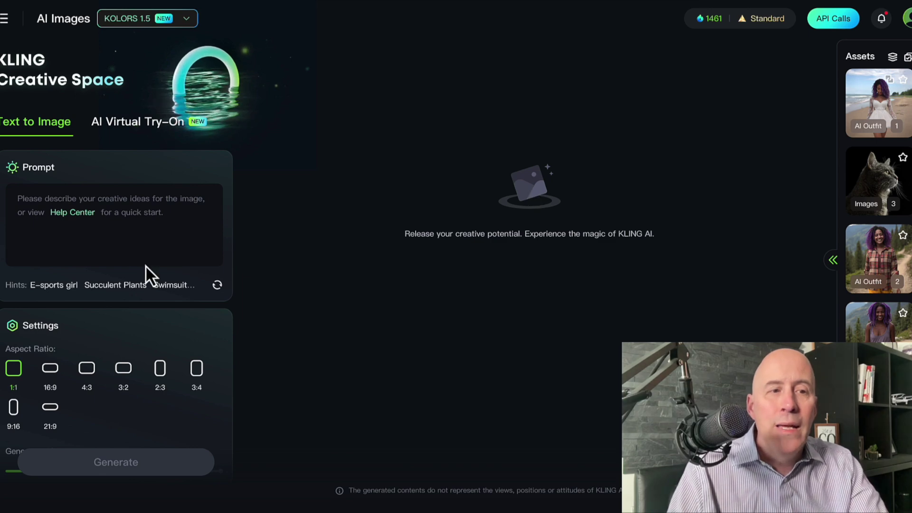
Set the generating count to 2, paste the prompt 'Hippopotamus', and generate.
{"action": "scroll", "coordinate": [122, 216], "scroll_direction": "down", "scroll_amount": 1}
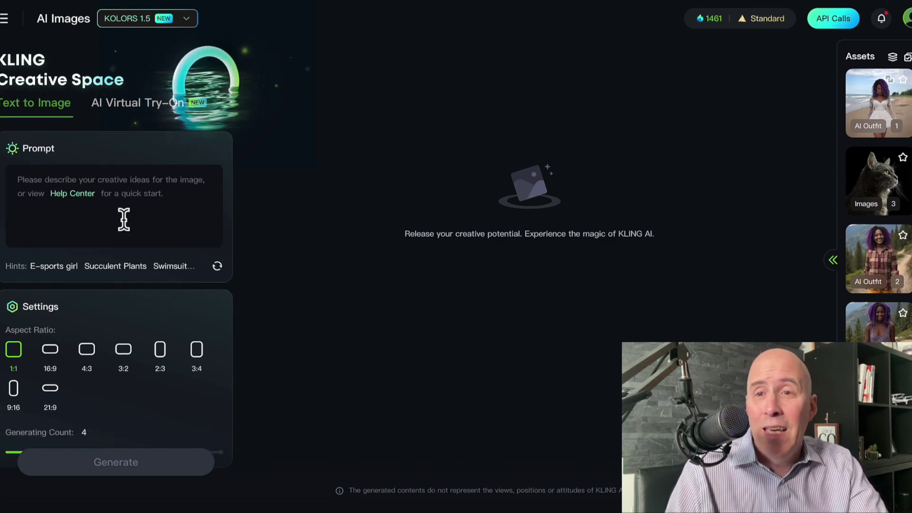
{"action": "scroll", "coordinate": [123, 219], "scroll_direction": "up", "scroll_amount": 1}
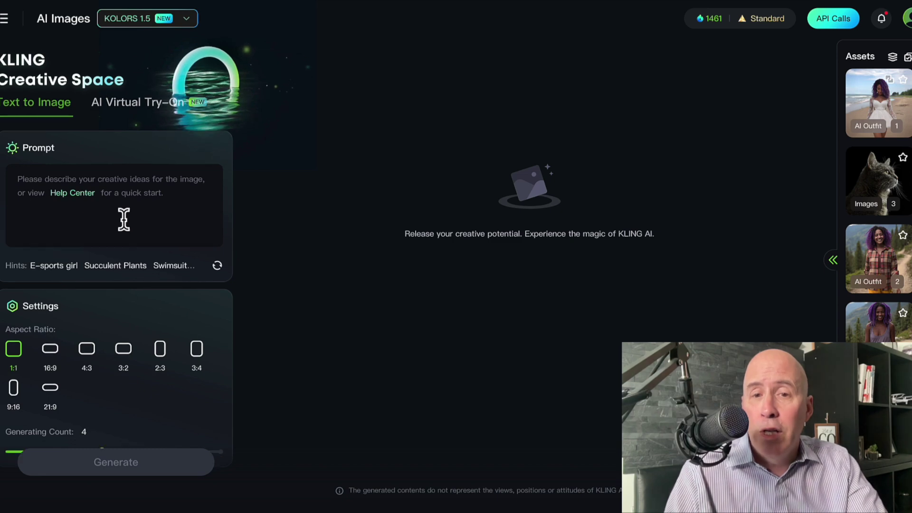
{"action": "scroll", "coordinate": [123, 220], "scroll_direction": "down", "scroll_amount": 1}
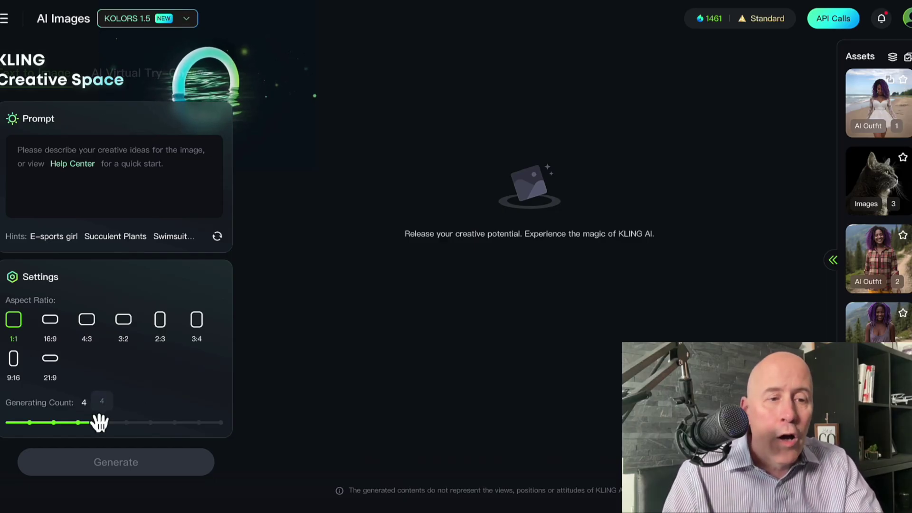
{"action": "left_click", "coordinate": [55, 423]}
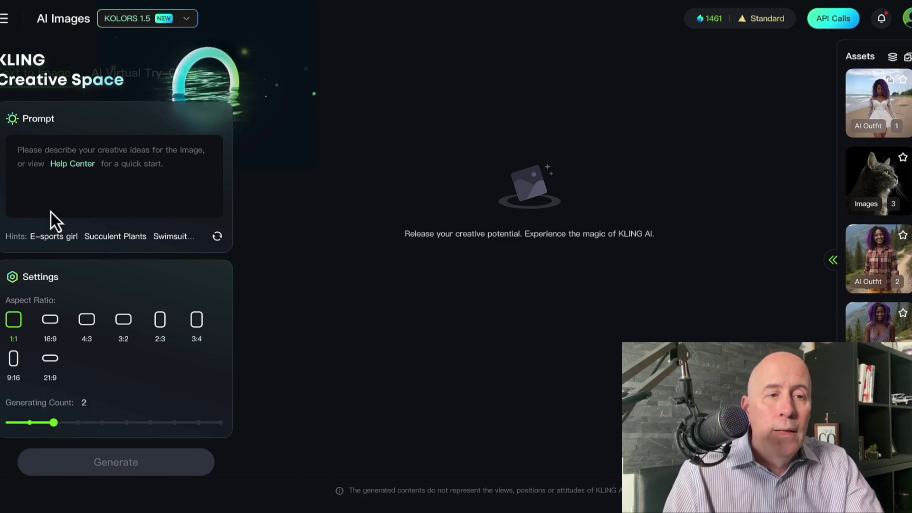
{"action": "left_click", "coordinate": [33, 153]}
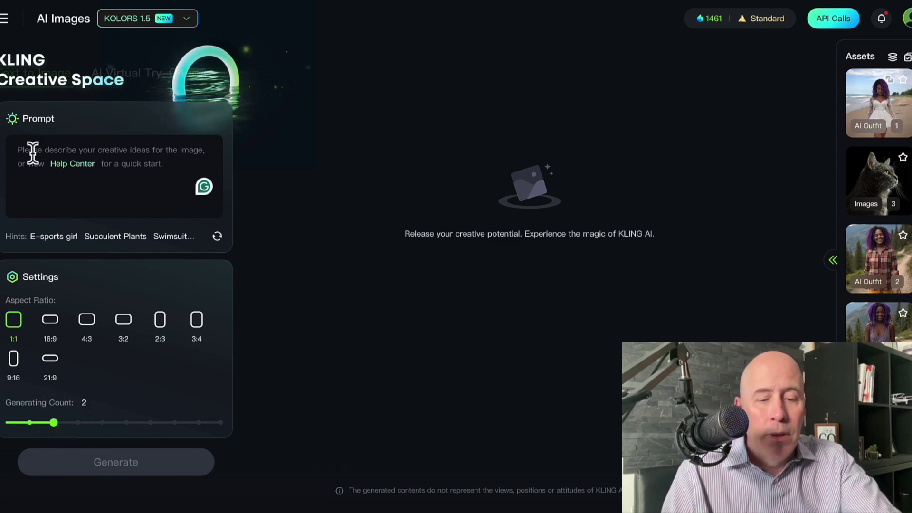
{"action": "type", "text": "Hippopotamus"}
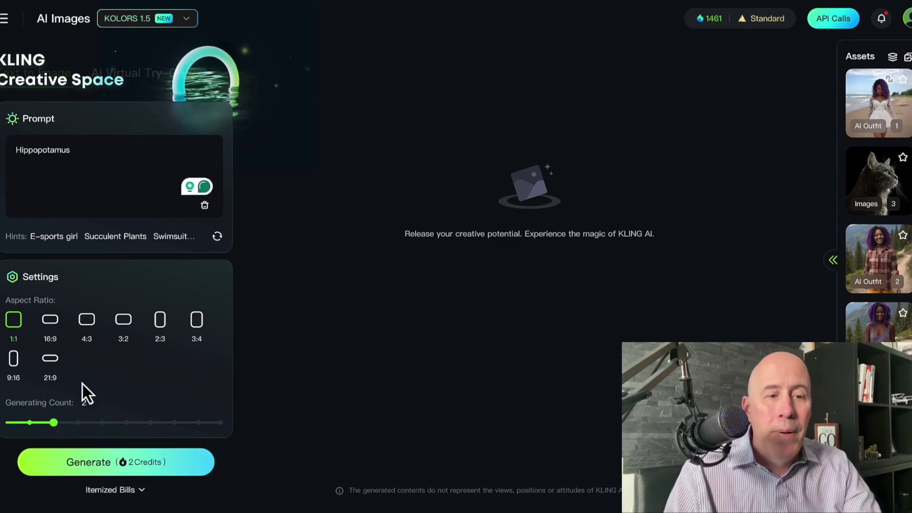
{"action": "left_click", "coordinate": [104, 468]}
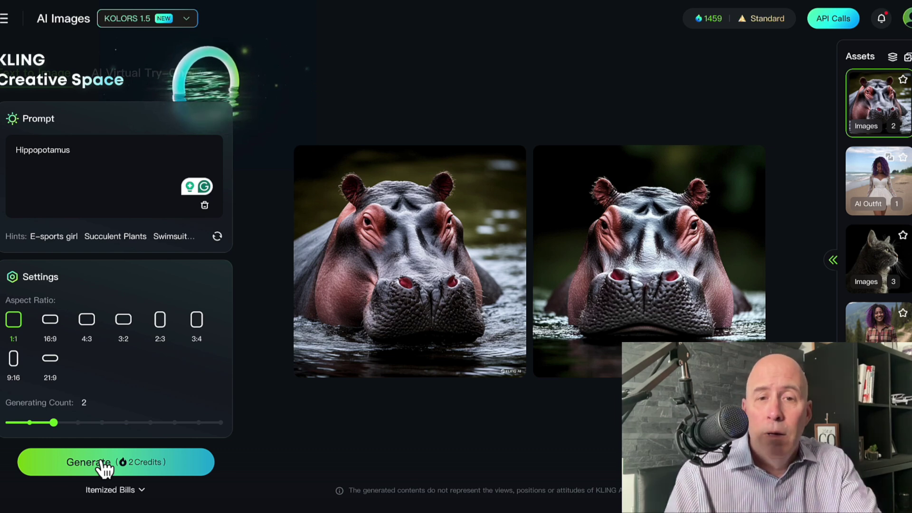
Change the prompt to 'baby Hippopotamus' and generate.
{"action": "left_click", "coordinate": [15, 151]}
{"action": "type", "text": "baby"}
{"action": "left_click", "coordinate": [143, 463]}
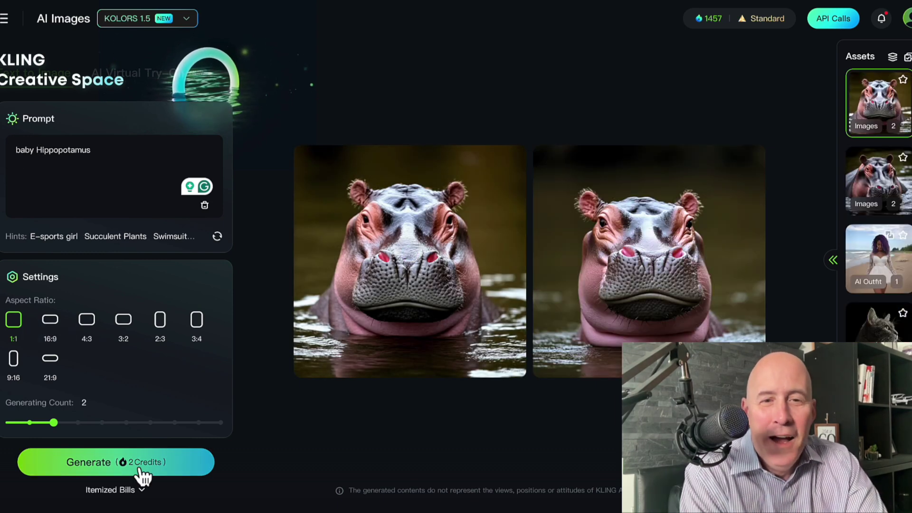
Append 'on playground' to the prompt and generate again.
{"action": "mouse_move", "coordinate": [355, 363]}
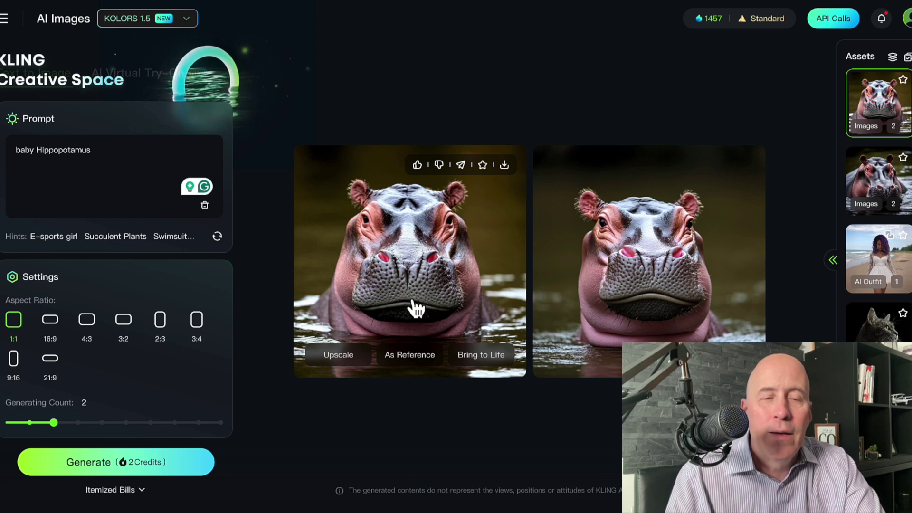
{"action": "left_click", "coordinate": [118, 152]}
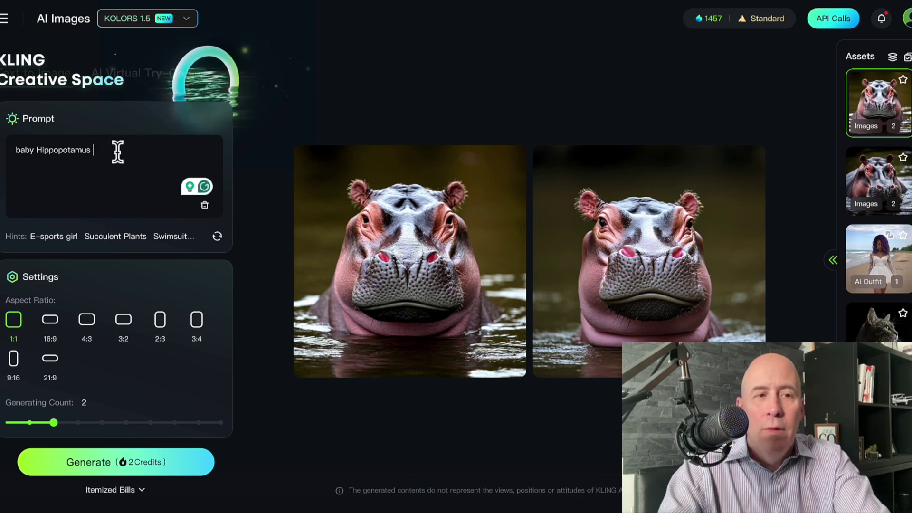
{"action": "type", "text": "on playground"}
{"action": "left_click", "coordinate": [151, 463]}
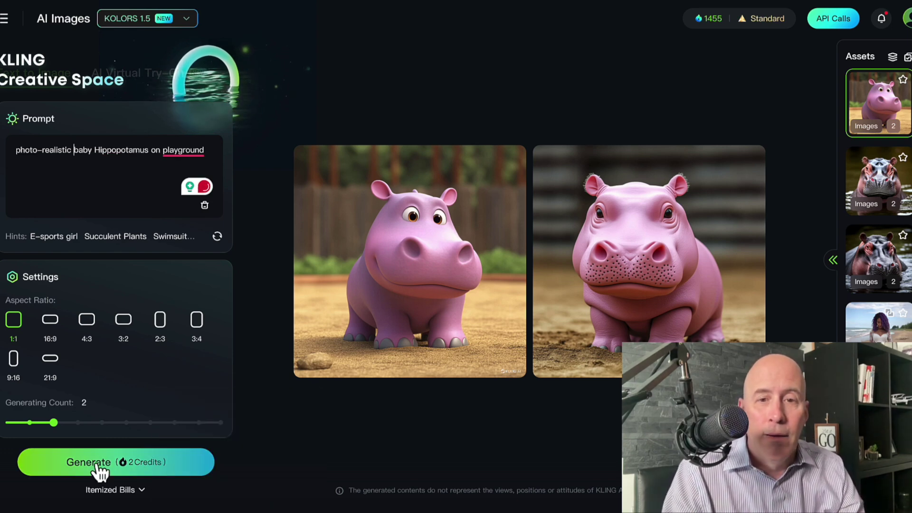
Generate the 'photo-realistic' prompt, then append 'in a city' and generate again.
{"action": "left_click", "coordinate": [100, 468]}
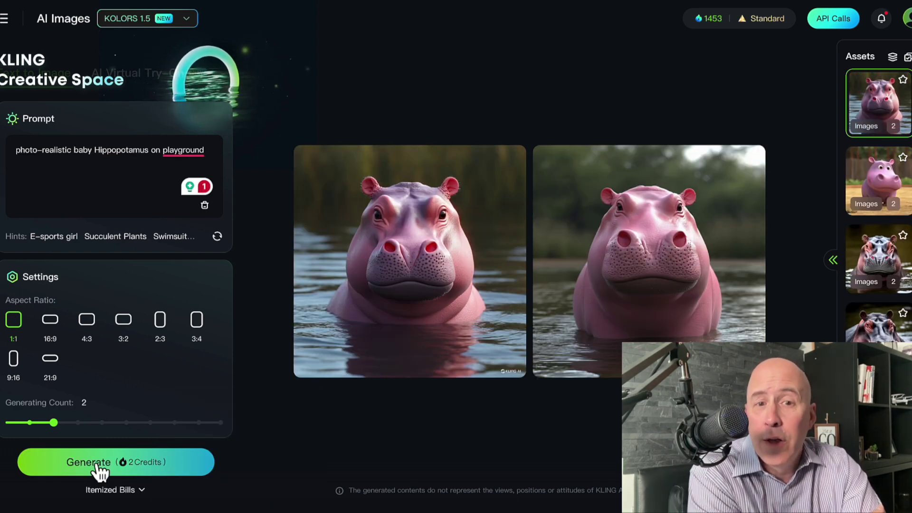
{"action": "left_click", "coordinate": [205, 151]}
{"action": "type", "text": "in a city"}
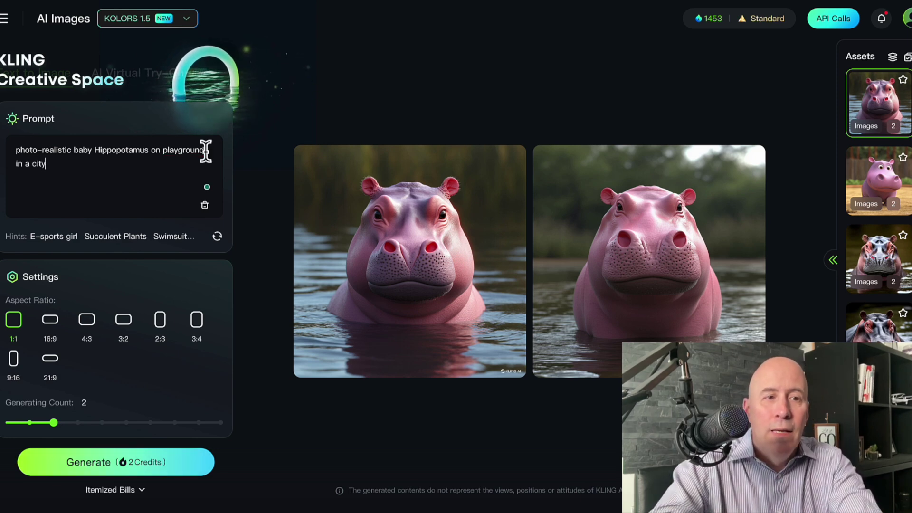
{"action": "left_click", "coordinate": [133, 464]}
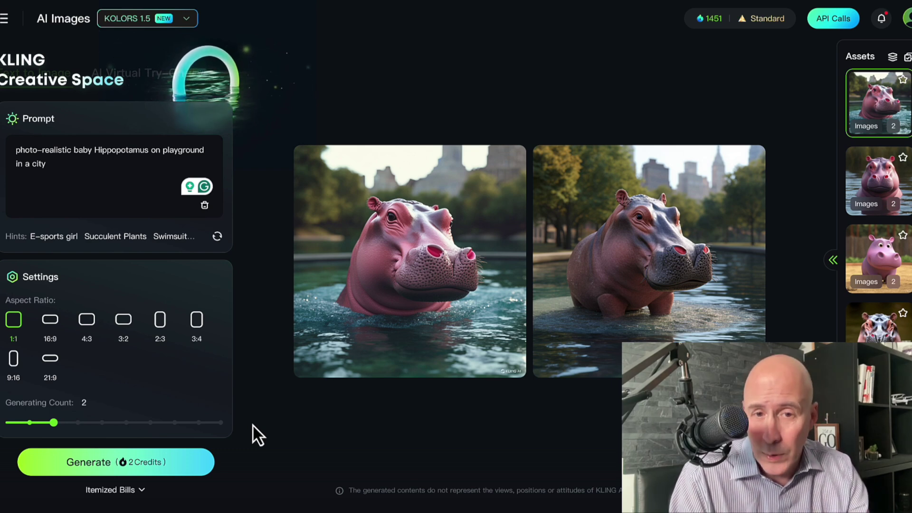
Extend the prompt with 'with a bird on the Hippopotamus', copying Hippopotamus to the end.
{"action": "left_click", "coordinate": [77, 164]}
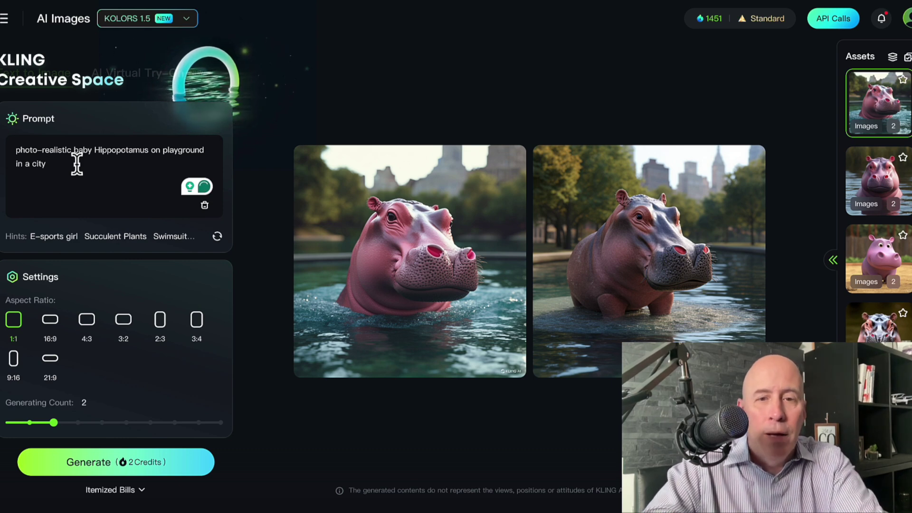
{"action": "type", "text": "with a bird on the"}
{"action": "left_click_drag", "start_coordinate": [150, 150], "coordinate": [94, 149]}
{"action": "key", "text": "ctrl+c"}
{"action": "left_click", "coordinate": [126, 175]}
{"action": "key", "text": "ctrl+v"}
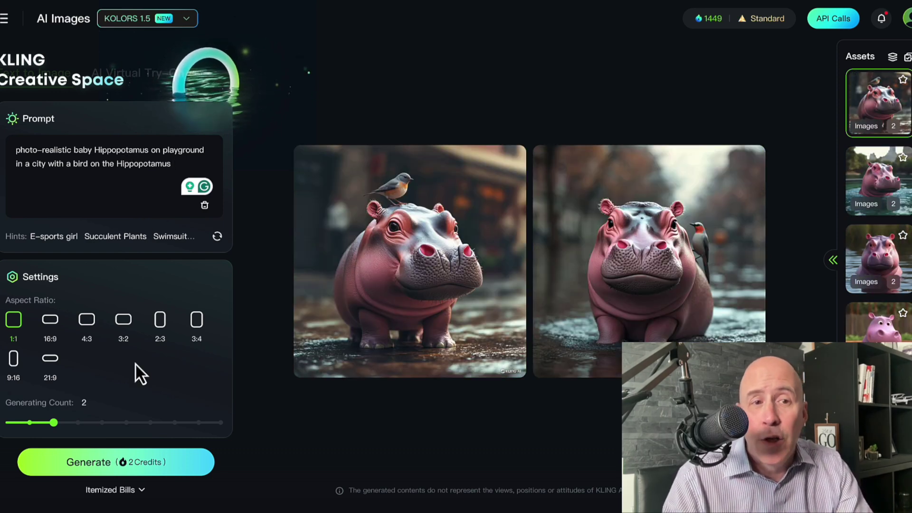
{"action": "left_click", "coordinate": [159, 176]}
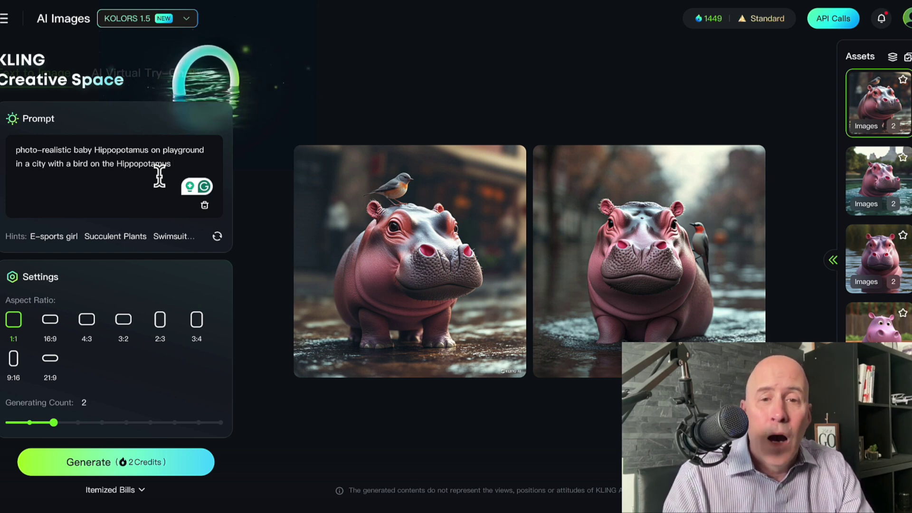
{"action": "left_click_drag", "start_coordinate": [174, 164], "coordinate": [116, 164]}
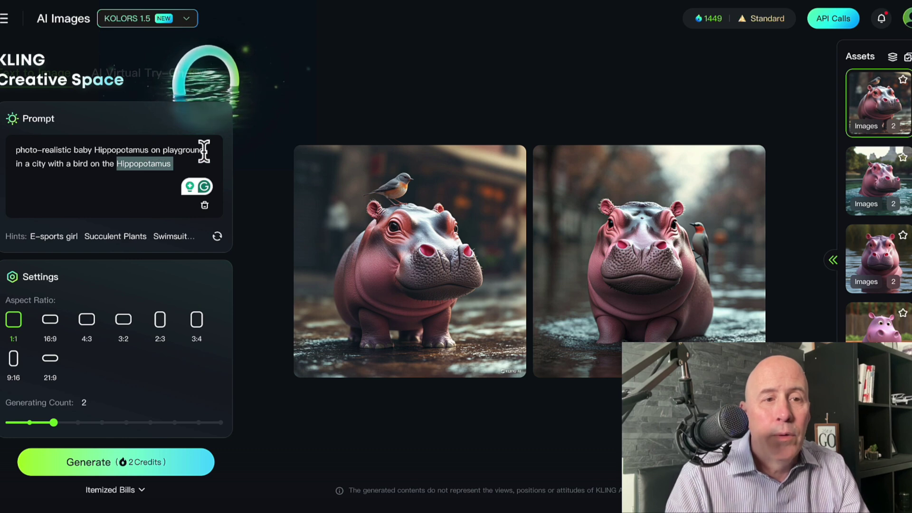
Reword the prompt to 'playing on a playground' in a 'big city', add a period, and generate.
{"action": "left_click", "coordinate": [161, 150]}
{"action": "key", "text": "BackSpace"}
{"action": "key", "text": "BackSpace"}
{"action": "type", "text": "by aing on"}
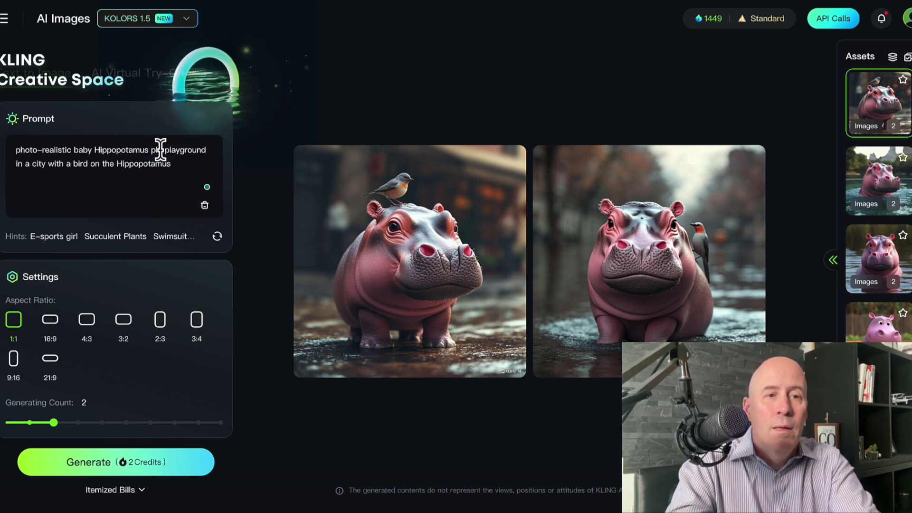
{"action": "type", "text": " a"}
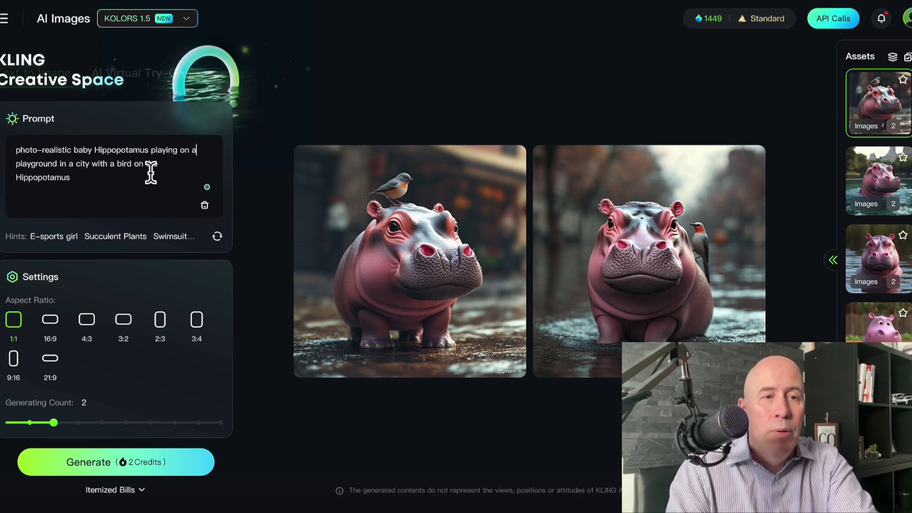
{"action": "left_click", "coordinate": [76, 163]}
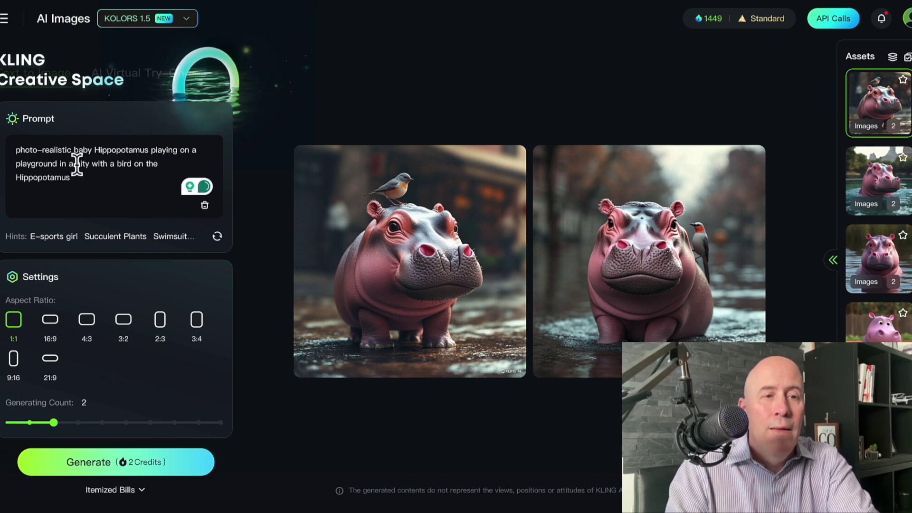
{"action": "type", "text": "big"}
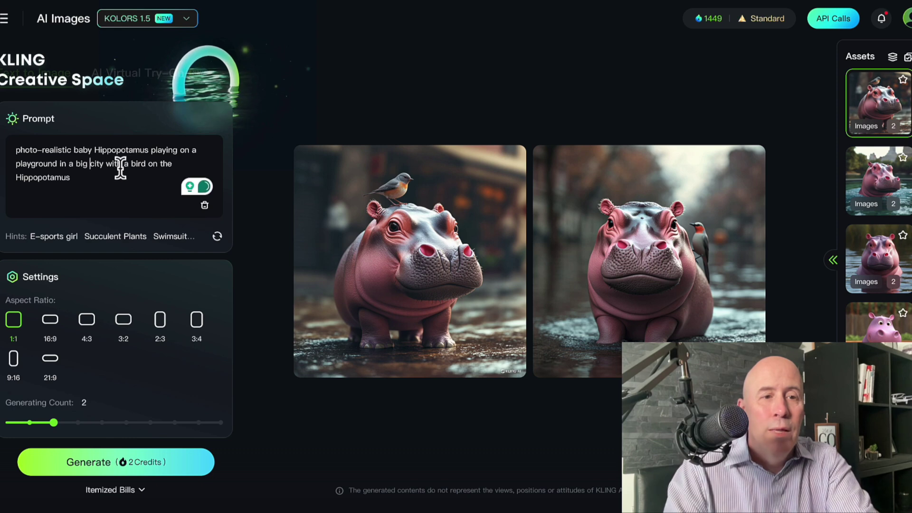
{"action": "left_click", "coordinate": [72, 178]}
{"action": "type", "text": "."}
{"action": "left_click", "coordinate": [143, 462]}
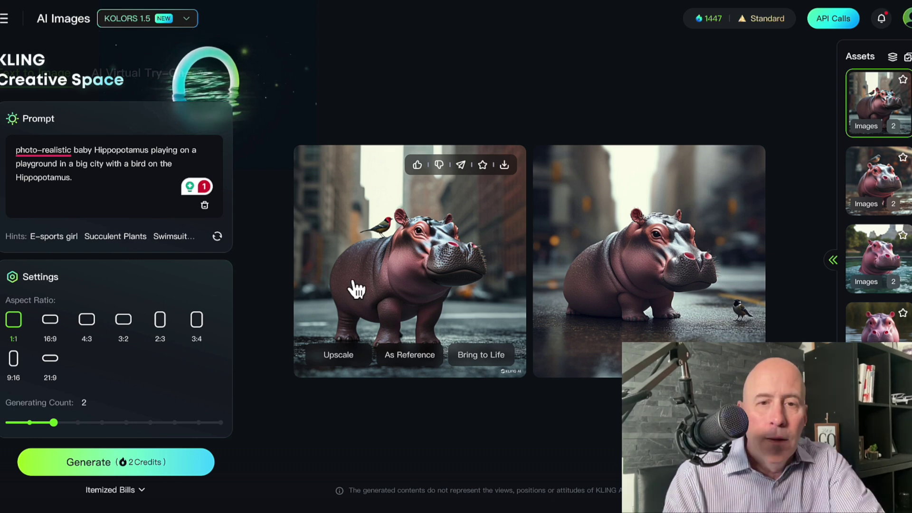
Add the sunny-day, swings and happy-hippo sentences, generate, and return to Home.
{"action": "left_click", "coordinate": [145, 210]}
{"action": "type", "text": "It's a"}
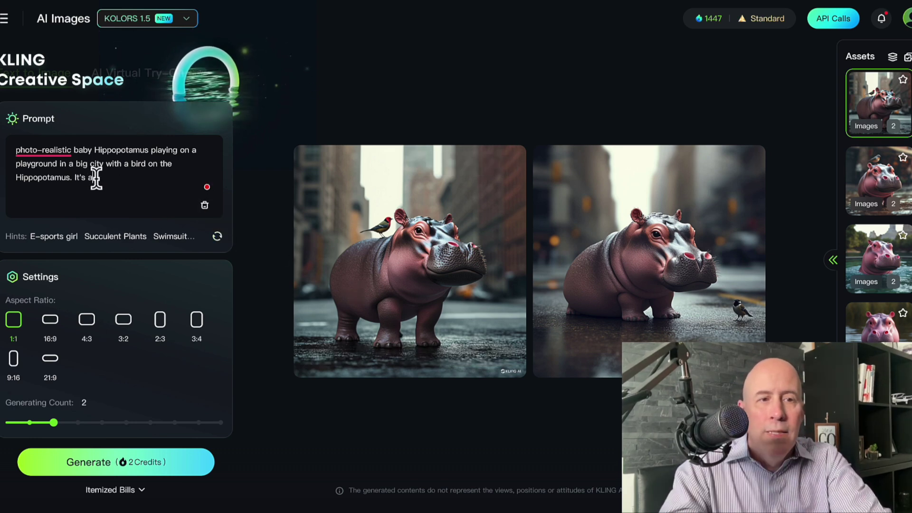
{"action": "type", "text": " sunny day"}
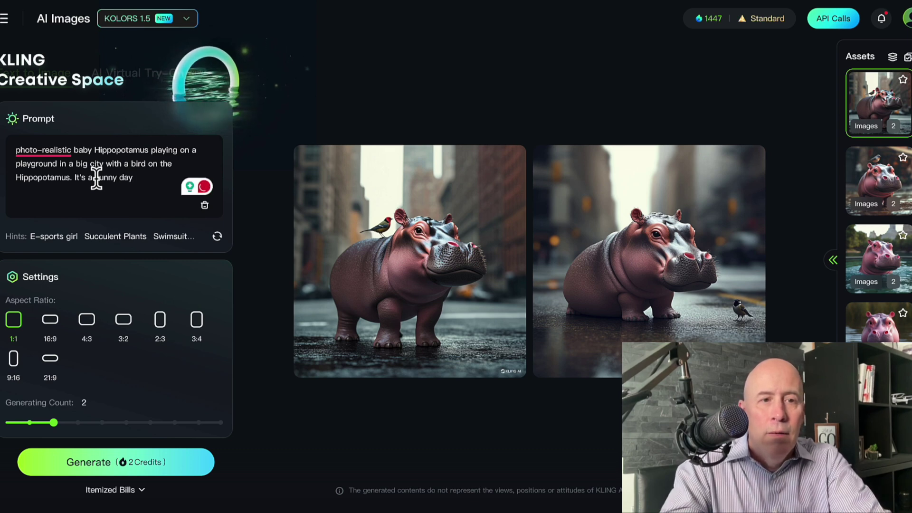
{"action": "type", "text": " with swings beh"}
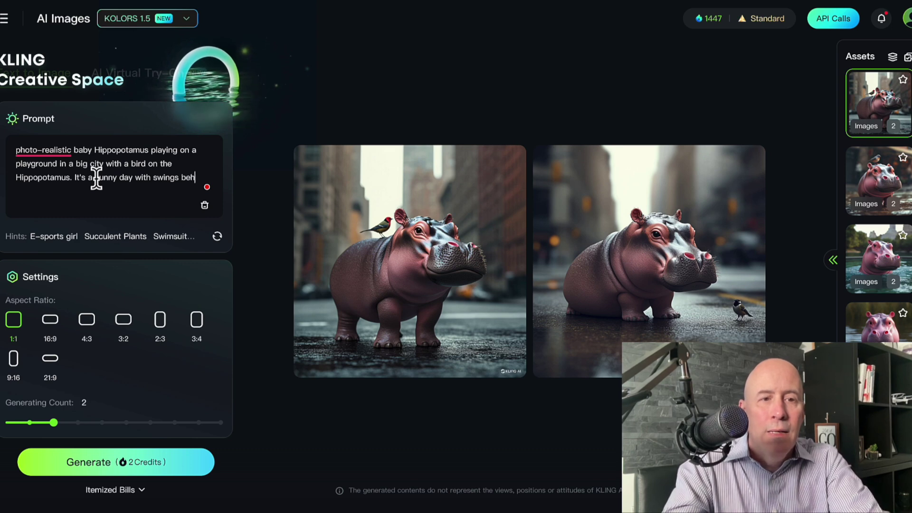
{"action": "type", "text": "ind the Hippopotamus"}
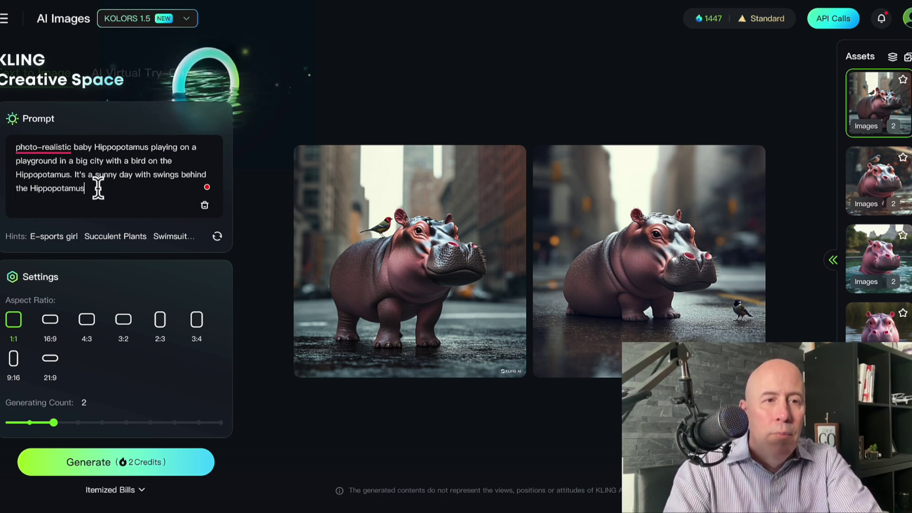
{"action": "type", "text": ". and the Hippopotamus is happy"}
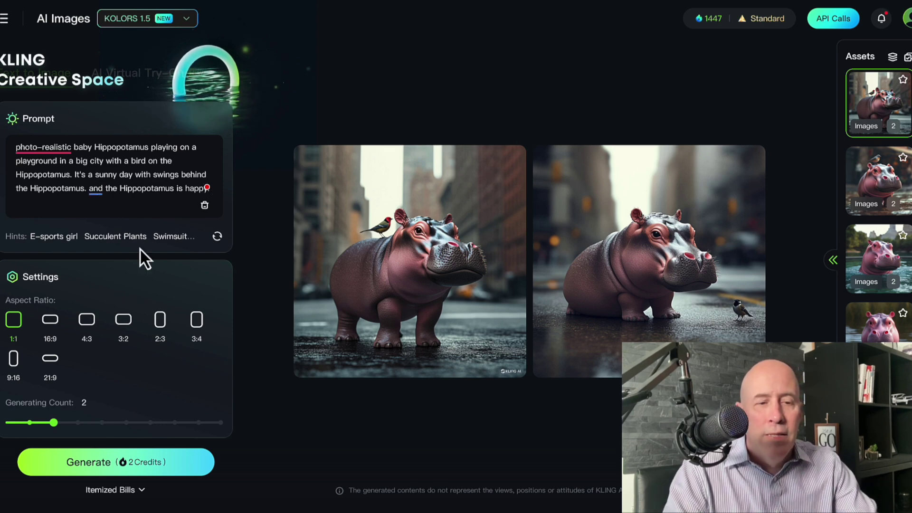
{"action": "left_click", "coordinate": [135, 471]}
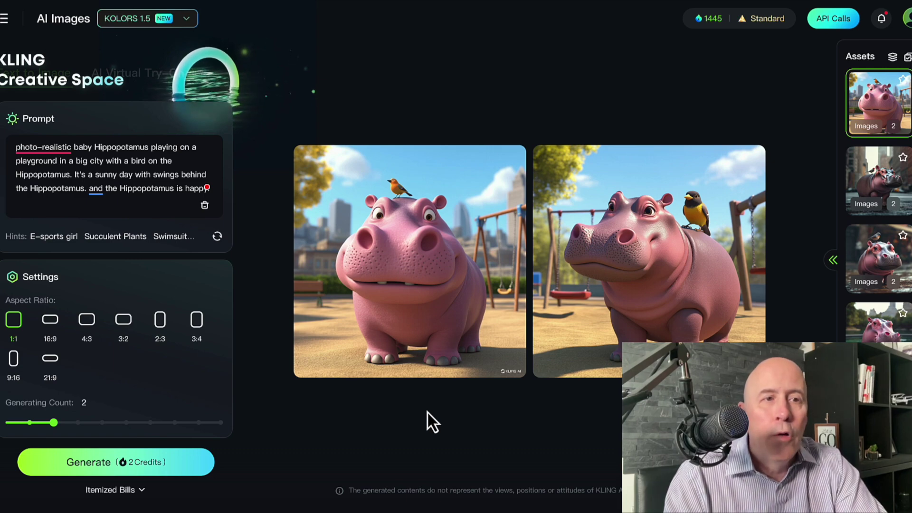
{"action": "left_click", "coordinate": [5, 19]}
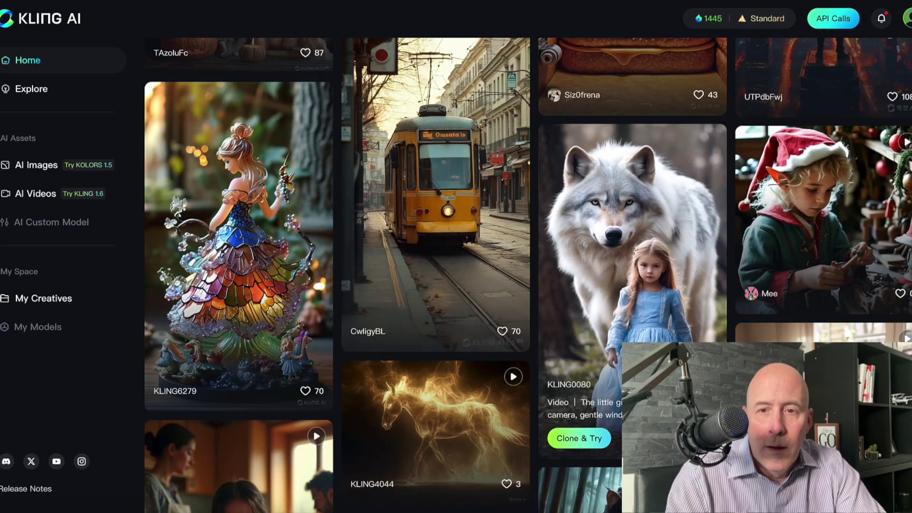
{"action": "left_click", "coordinate": [632, 237]}
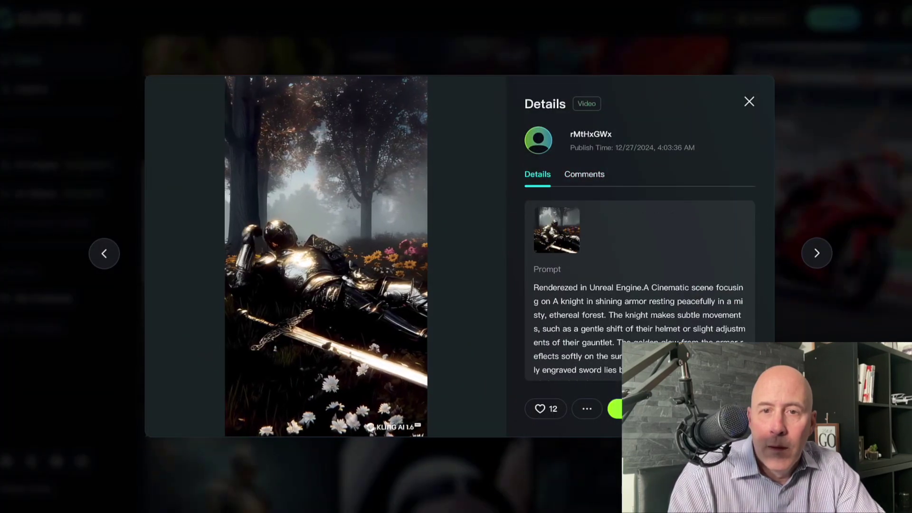
{"action": "scroll", "coordinate": [640, 290], "scroll_direction": "down", "scroll_amount": 3}
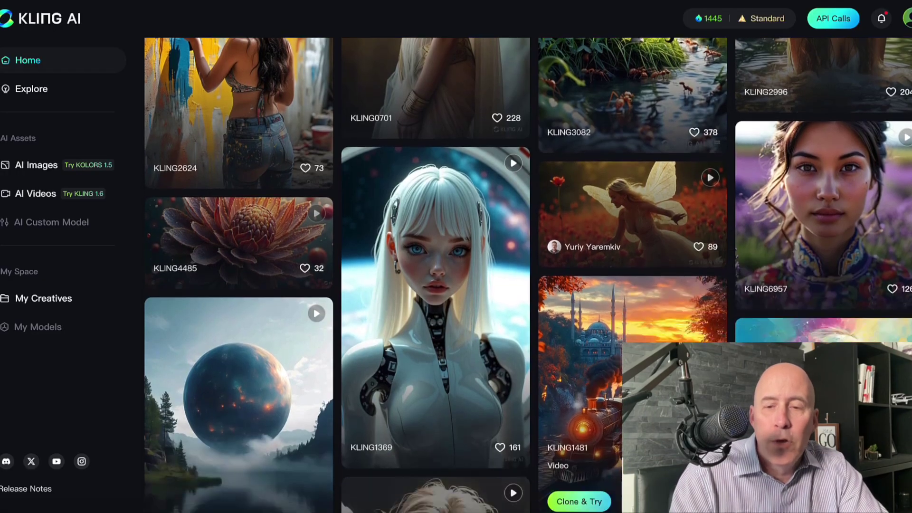
{"action": "scroll", "coordinate": [527, 275], "scroll_direction": "down", "scroll_amount": 7}
{"action": "scroll", "coordinate": [528, 276], "scroll_direction": "down", "scroll_amount": 7}
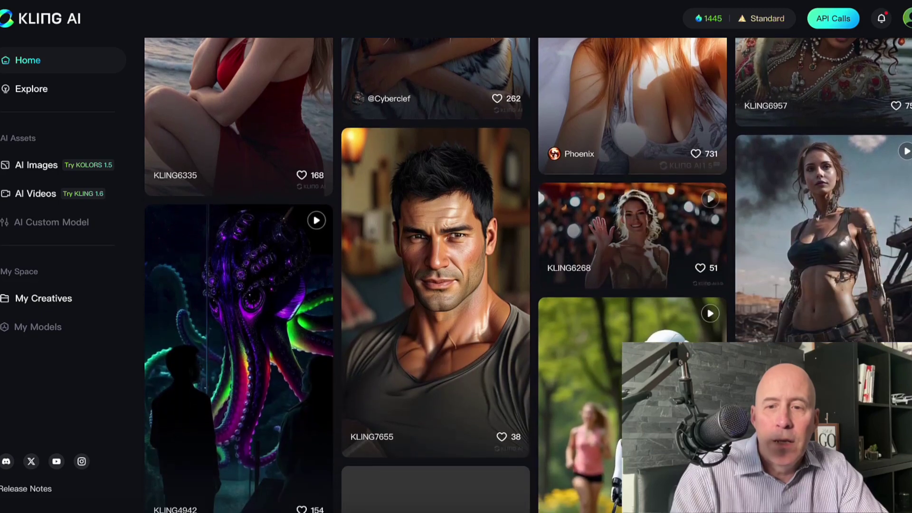
{"action": "scroll", "coordinate": [527, 276], "scroll_direction": "down", "scroll_amount": 7}
{"action": "scroll", "coordinate": [528, 276], "scroll_direction": "down", "scroll_amount": 7}
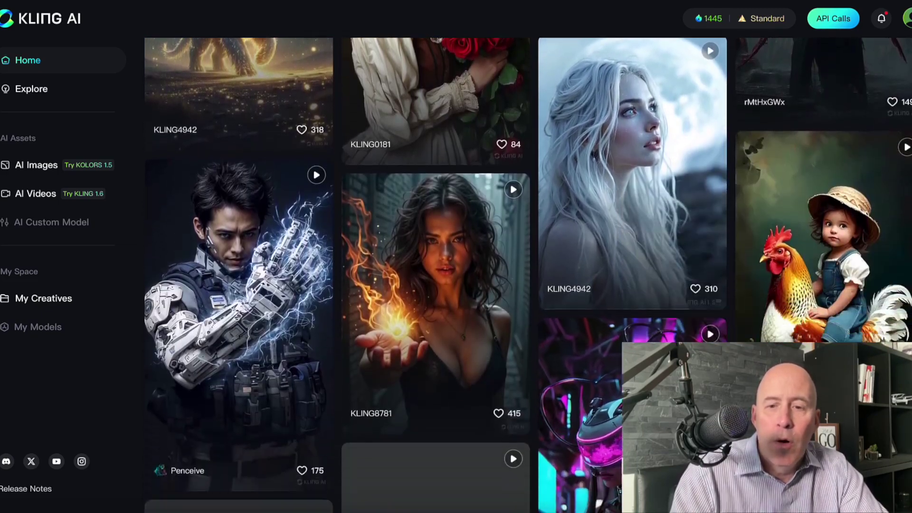
{"action": "scroll", "coordinate": [527, 276], "scroll_direction": "down", "scroll_amount": 10}
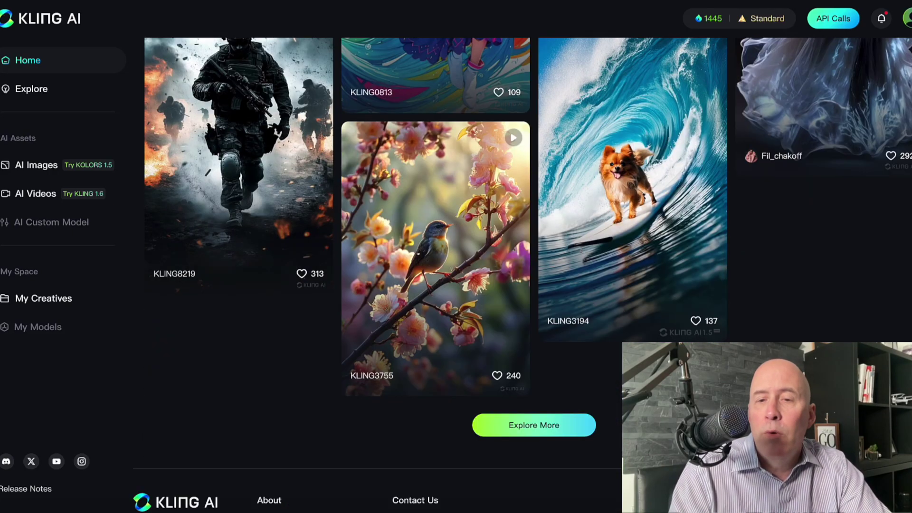